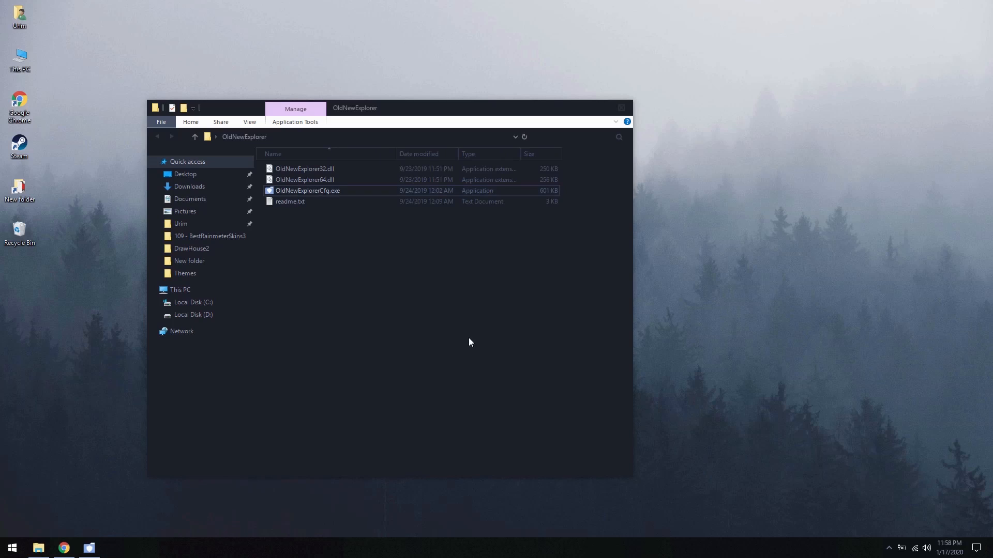
- Close the OldNewExplorer windows and move its folder to the desktop's upper-right corner, and open This PC
click(622, 109)
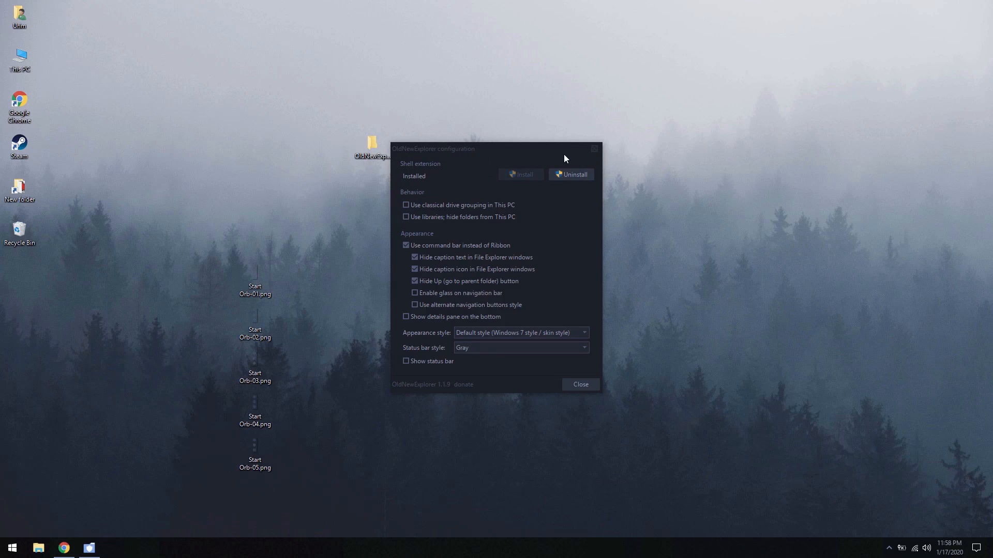
click(594, 149)
drag(366, 147, 954, 17)
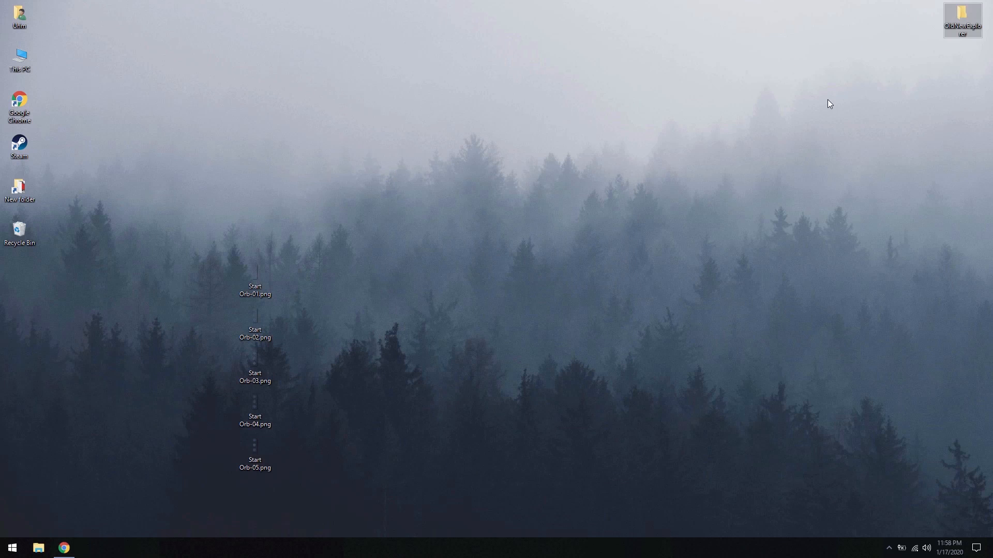
double_click(19, 58)
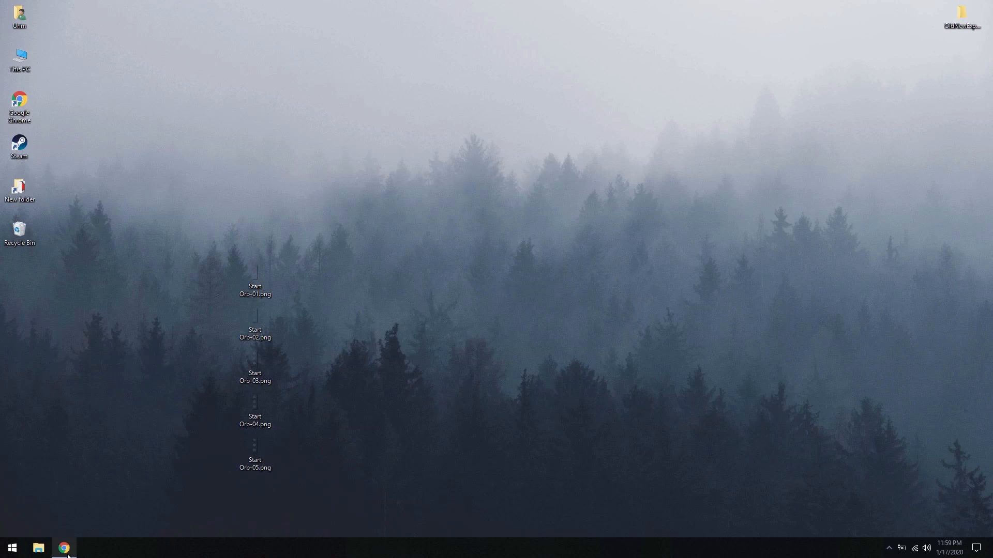
- Download the StartIsBack++ 2.9 free trial from startisback.com in Chrome
click(64, 548)
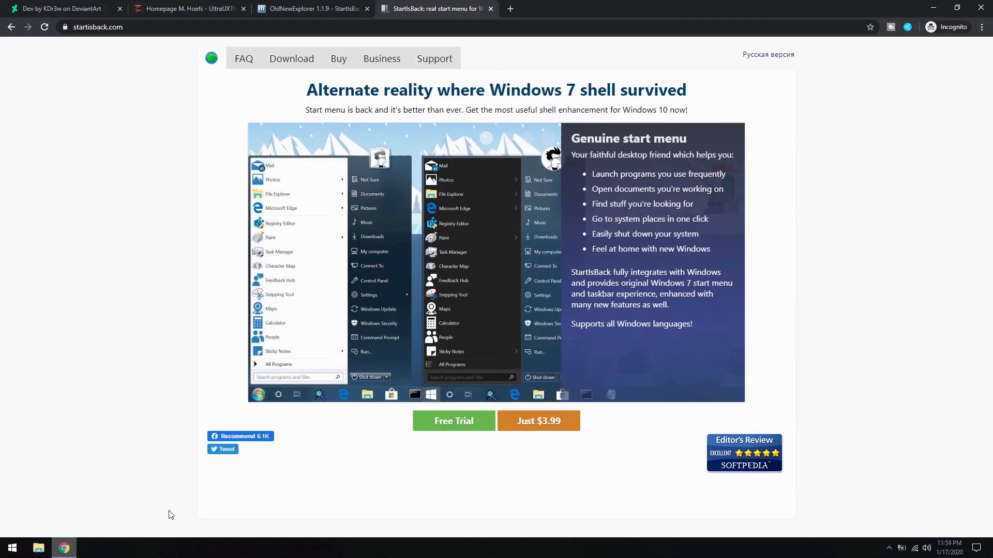
click(437, 422)
click(314, 137)
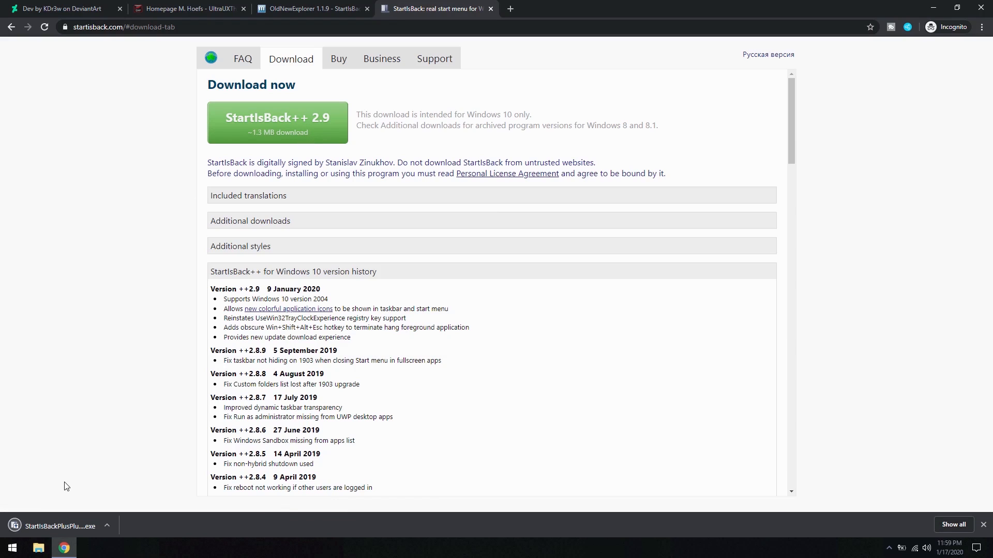
- Run the downloaded StartIsBack installer and install the program for the current user account only
click(61, 523)
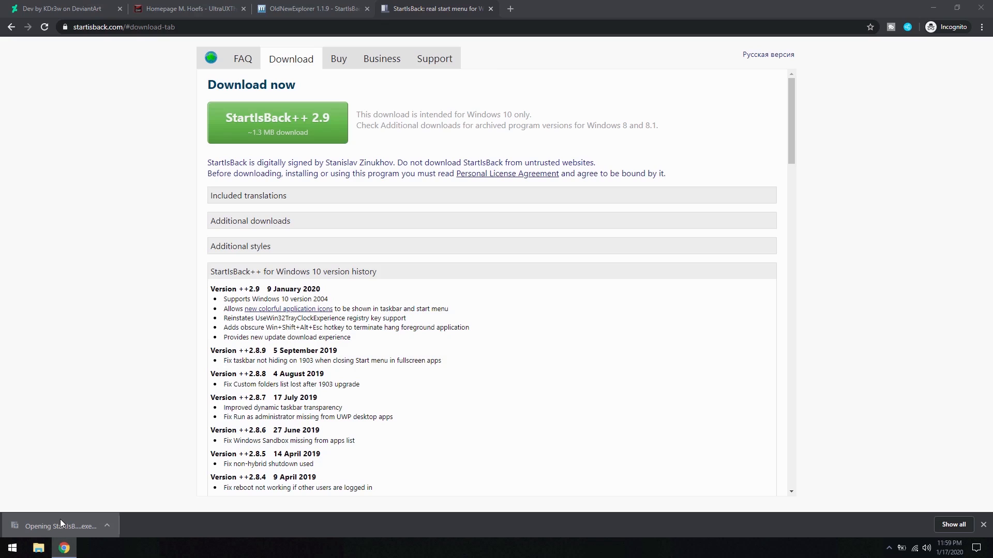
click(64, 548)
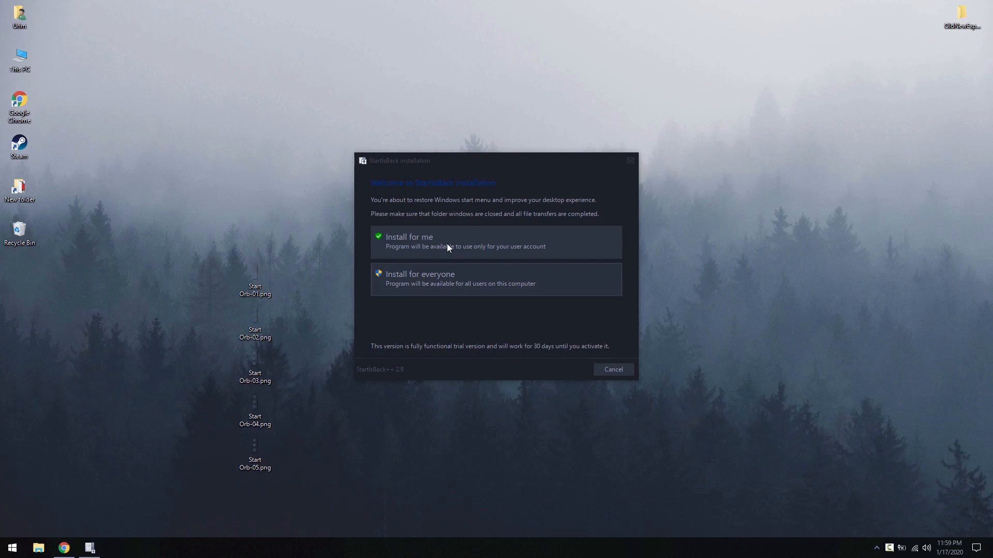
click(445, 241)
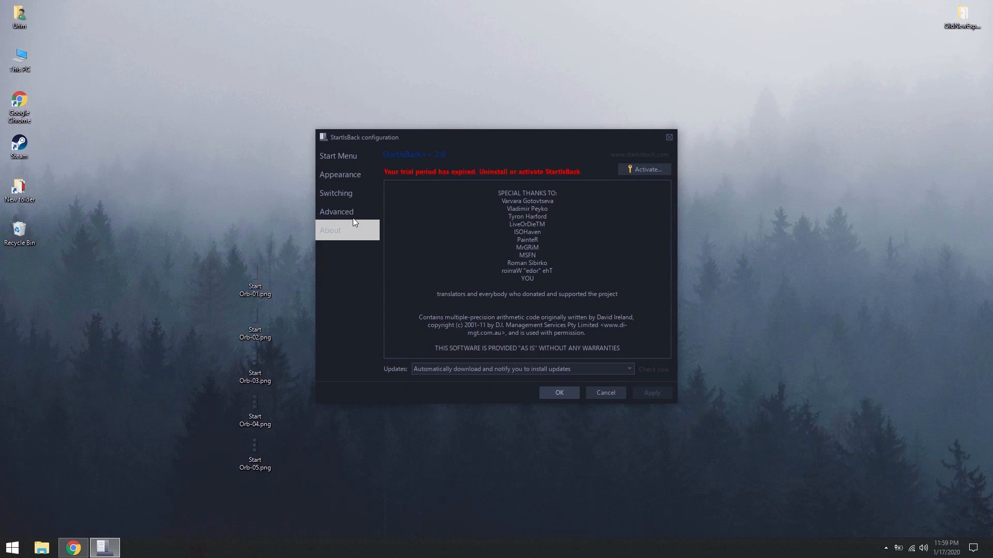
- Set the StartIsBack visual style to DEV with the Windows 10 start button
click(353, 213)
click(342, 175)
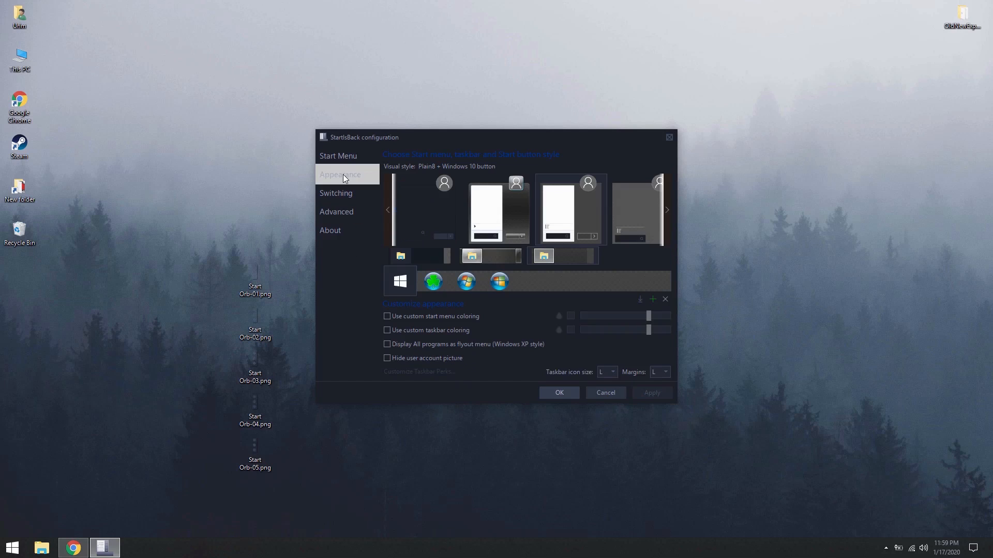
click(387, 211)
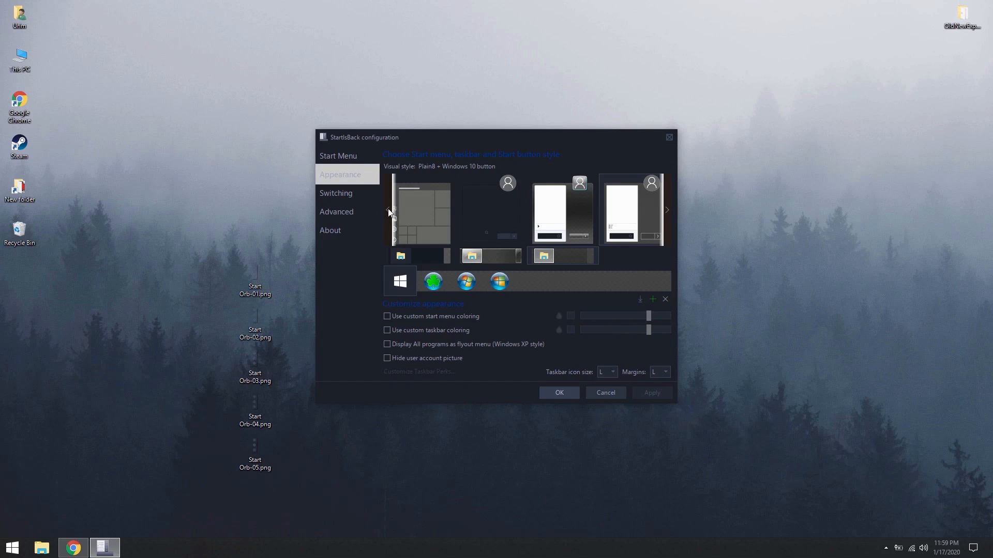
click(487, 206)
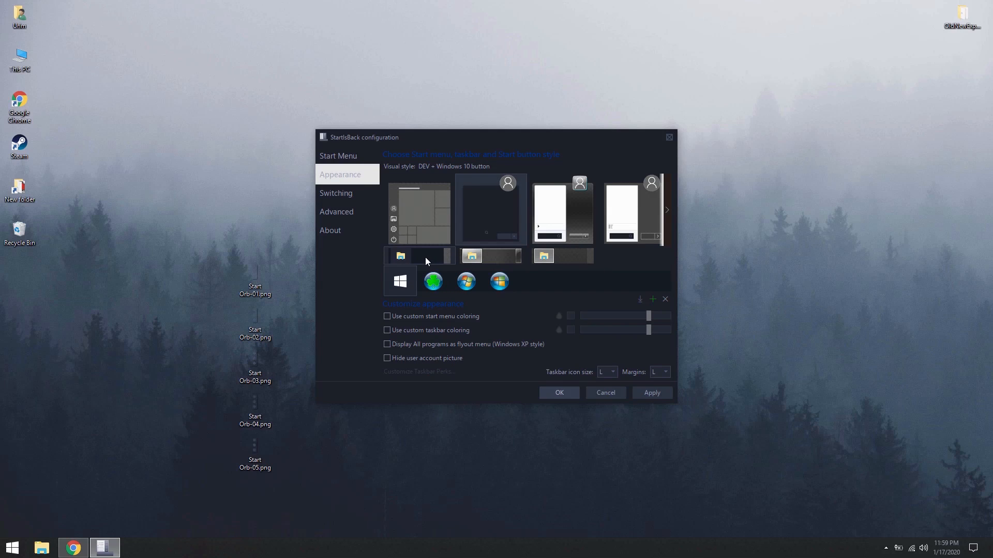
click(405, 284)
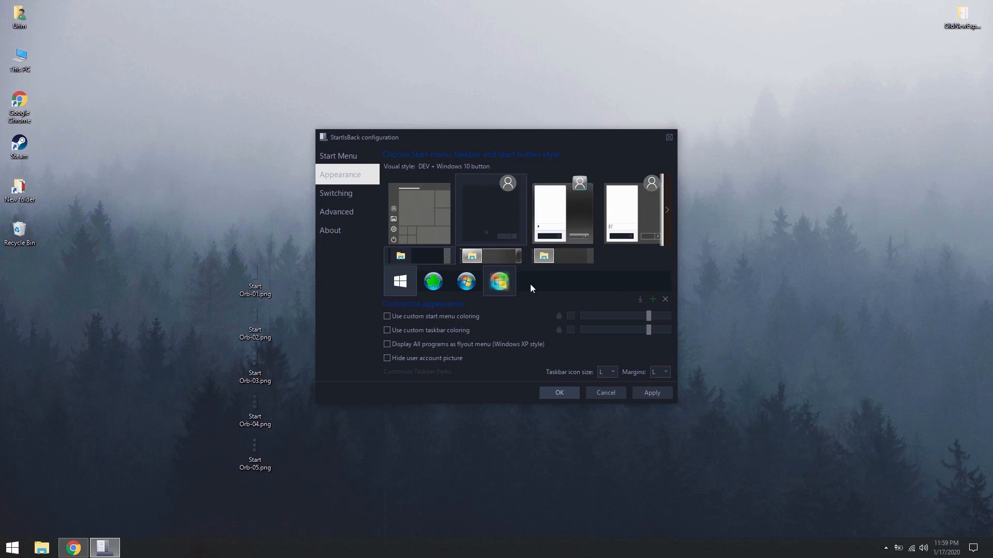
- Add Start Orb-01.png and Start Orb-03.png from the desktop as custom start buttons and apply Start Orb-03.png
click(652, 300)
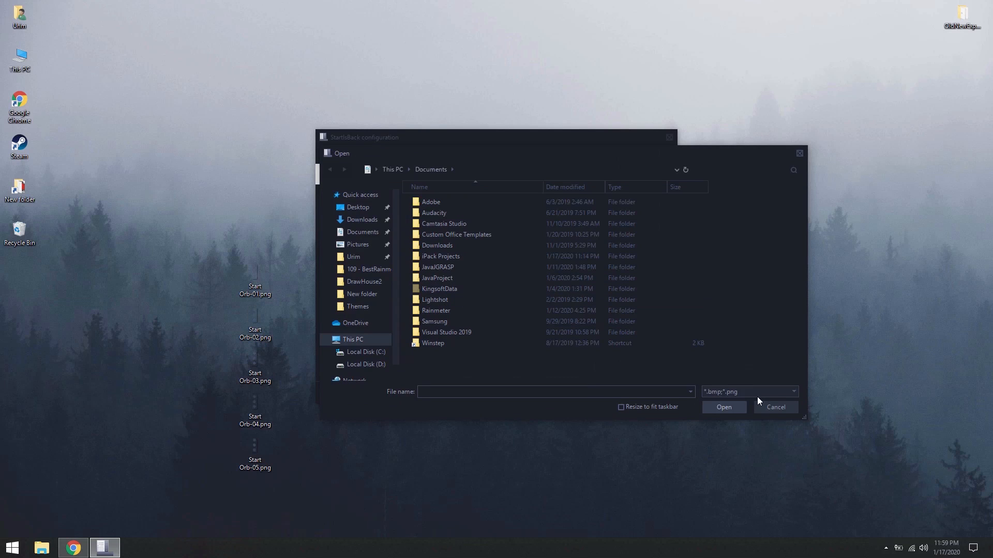
click(359, 207)
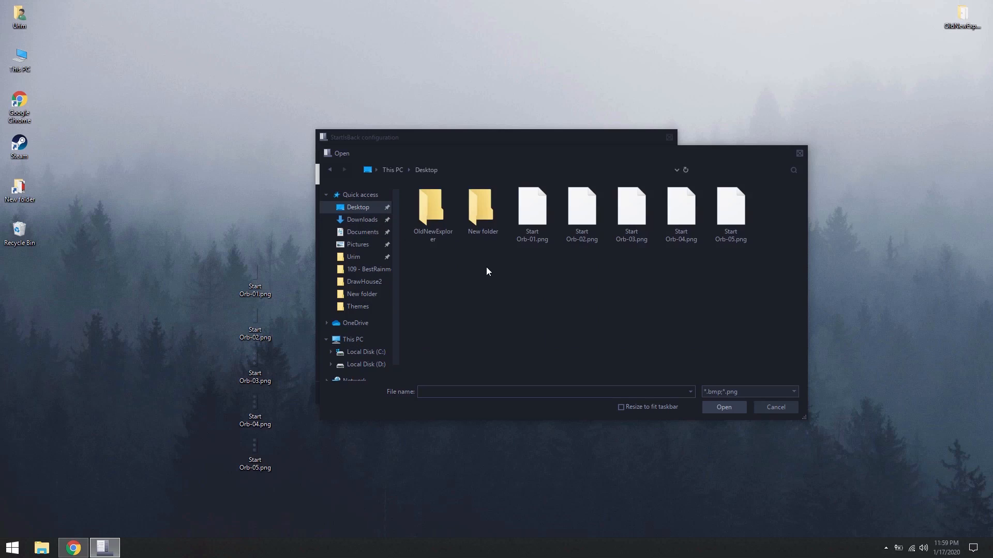
click(540, 231)
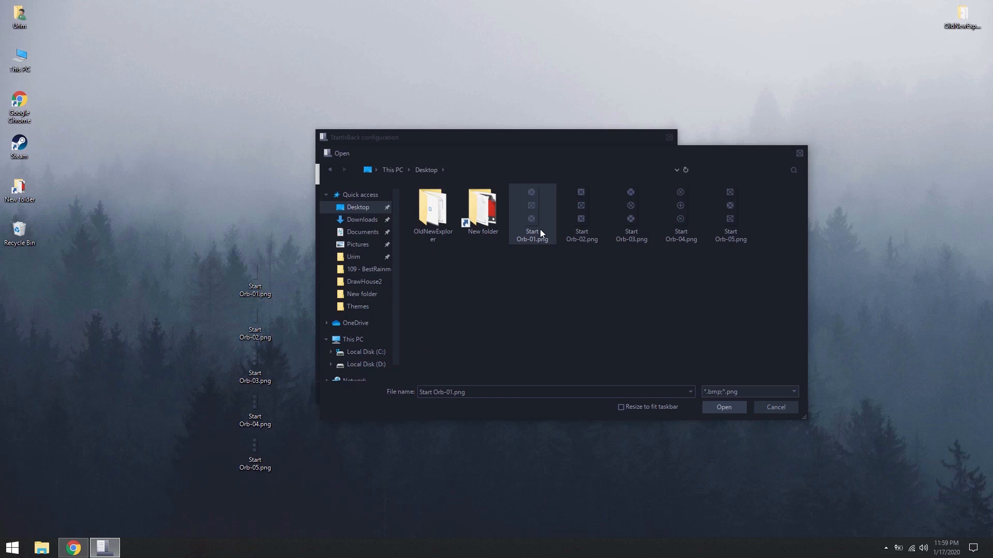
double_click(545, 222)
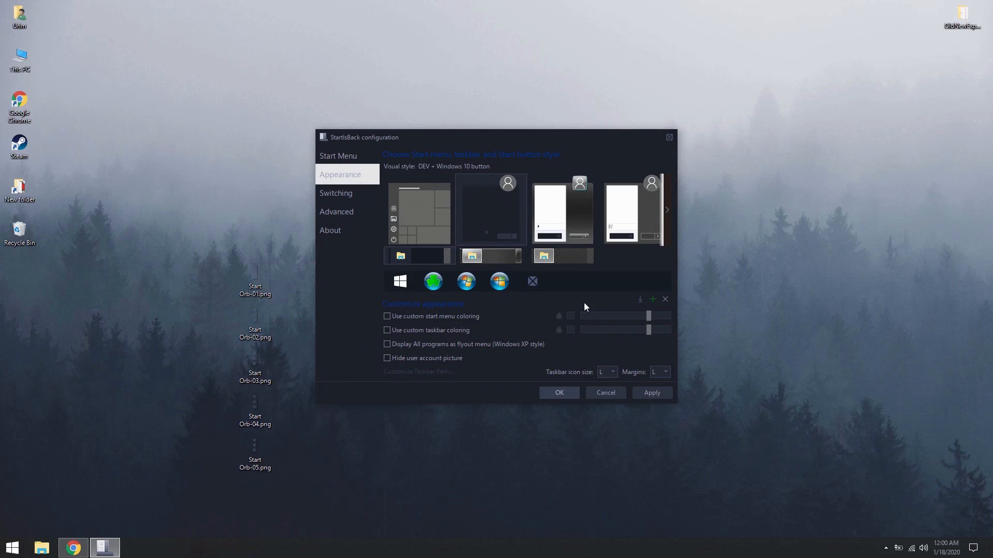
click(537, 276)
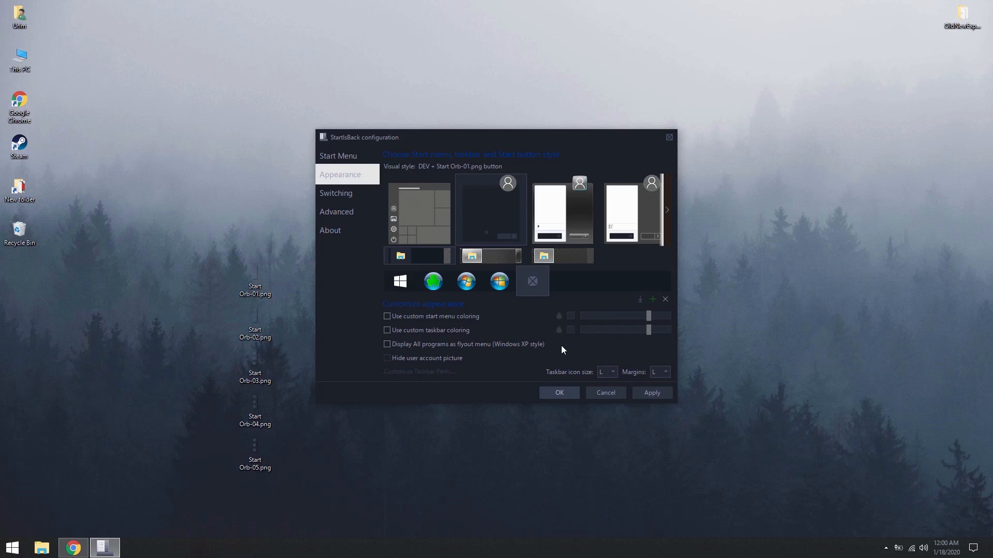
click(652, 396)
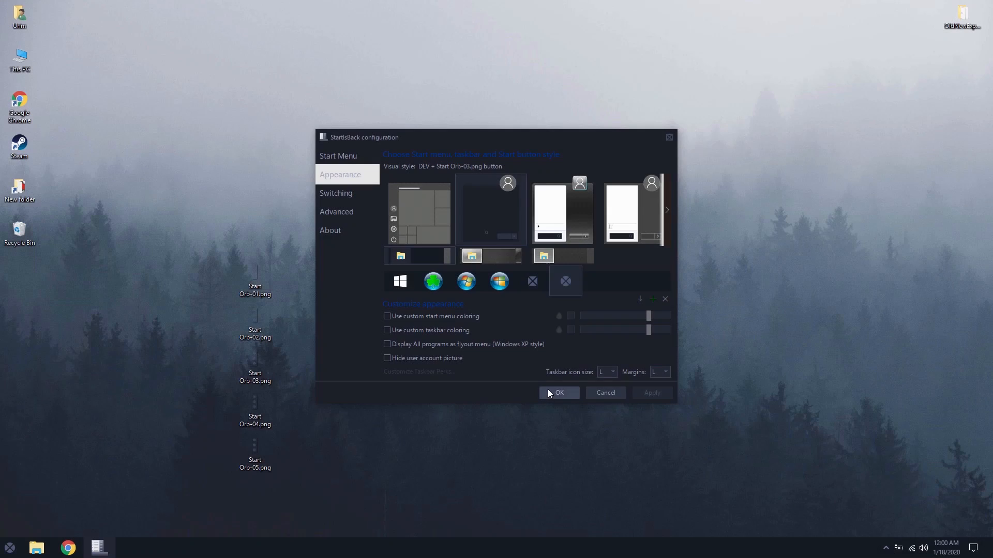
click(549, 392)
- Open the restyled start menu and its All Programs list to inspect the new look
click(9, 548)
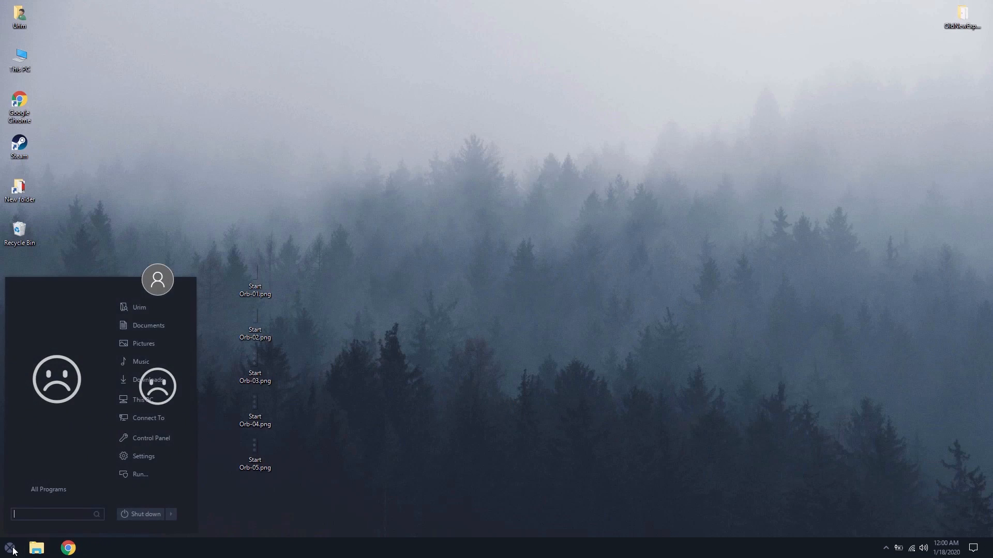
click(9, 549)
click(9, 548)
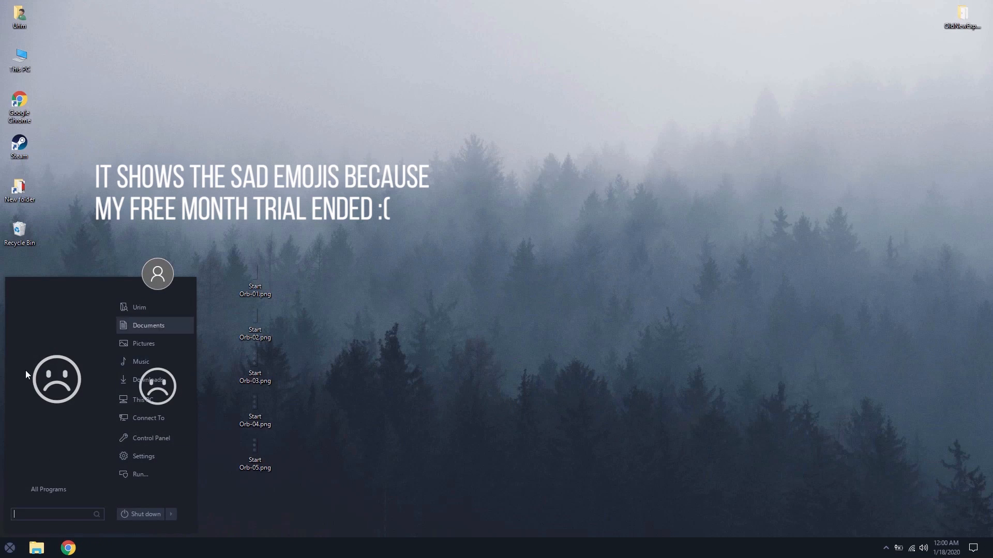
click(63, 489)
click(8, 552)
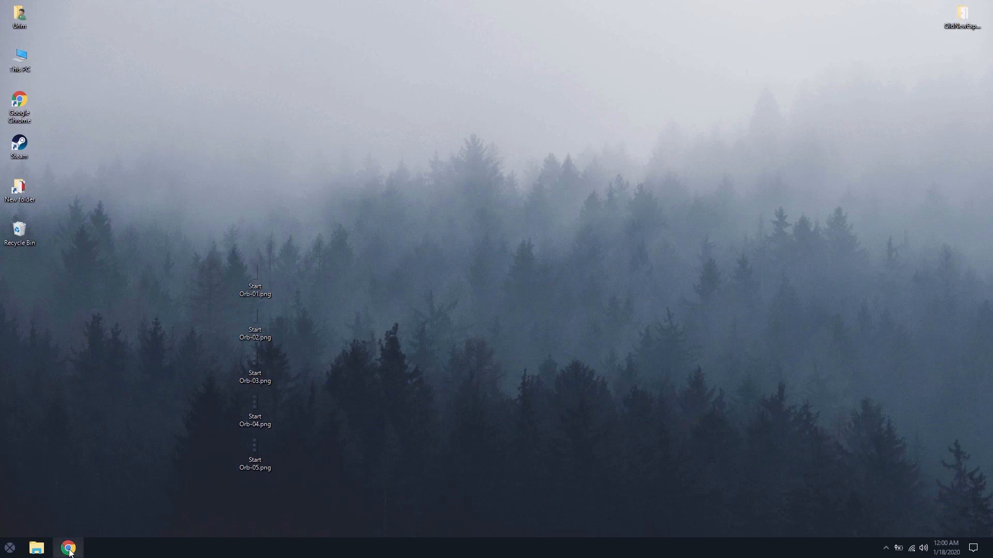
- Download the Aon icon theme from its DeviantArt page, linked in the Dev theme description, allowing multiple file downloads
click(68, 548)
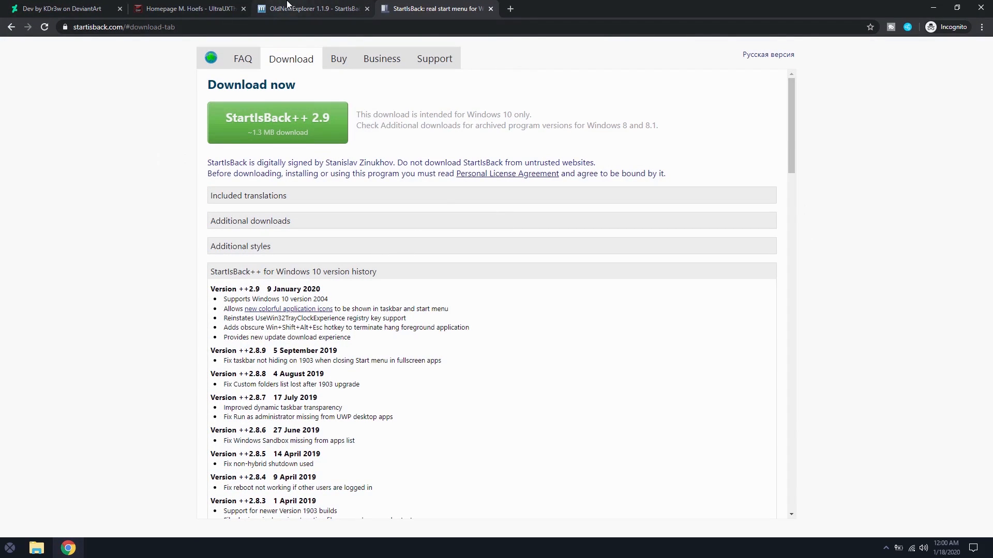
click(47, 8)
scroll(239, 221, down, 10)
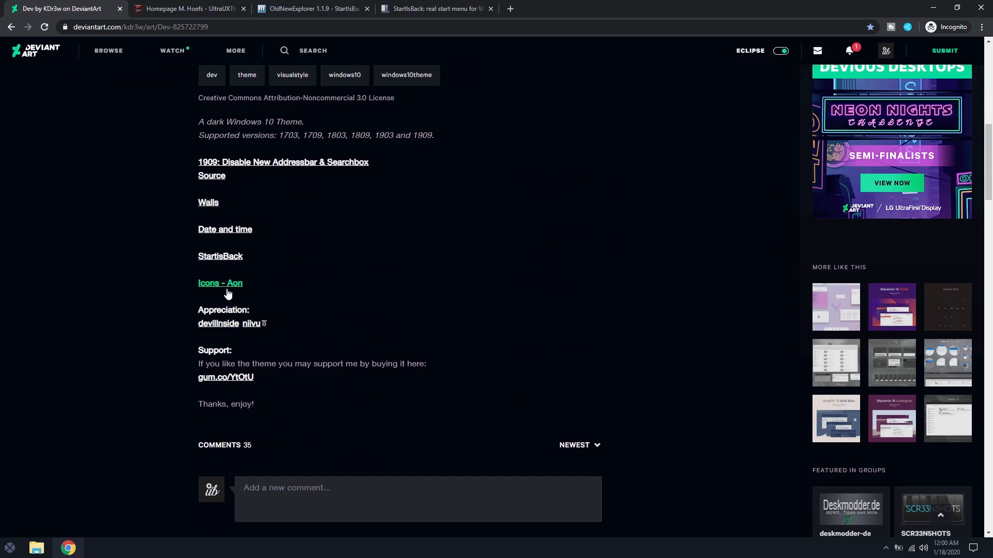
click(228, 293)
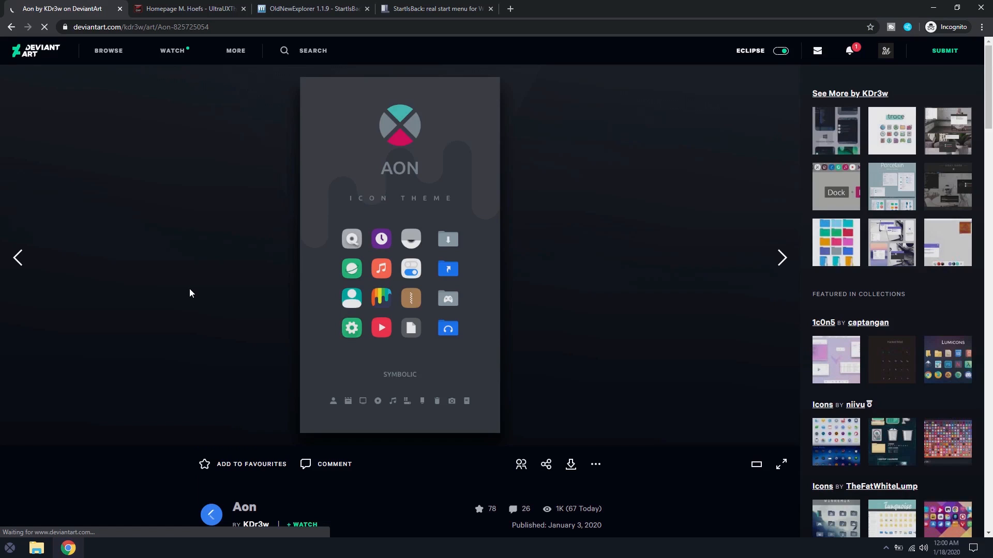
scroll(189, 288, down, 1)
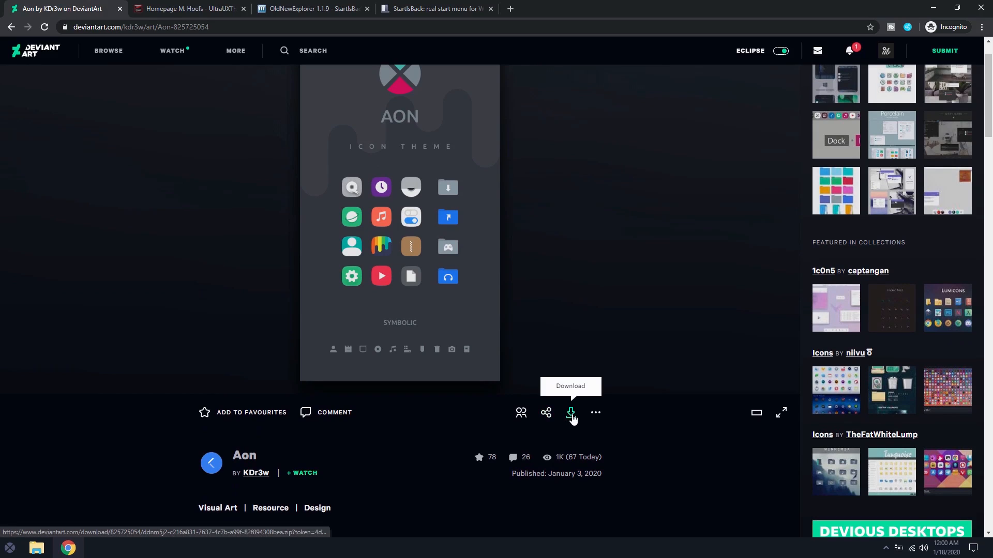
click(570, 414)
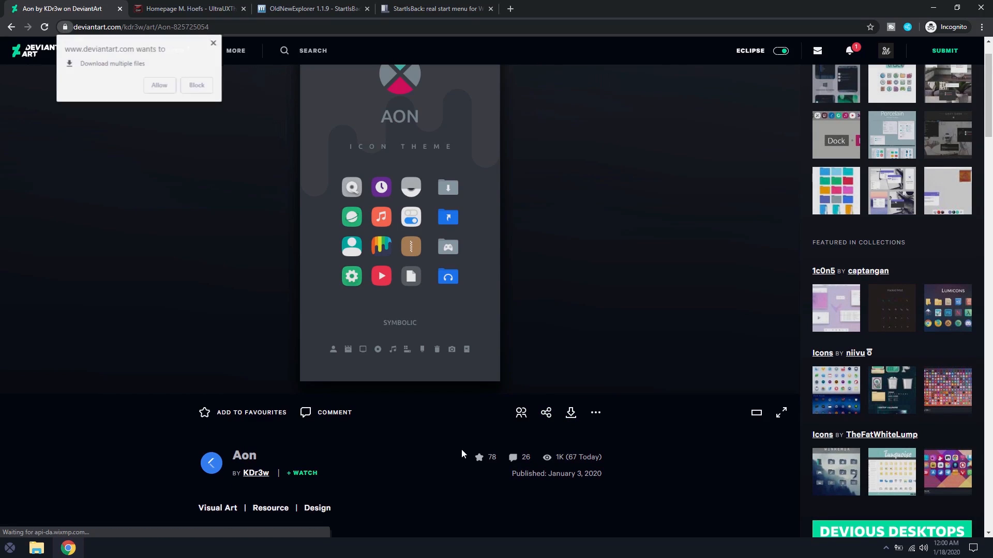
click(160, 85)
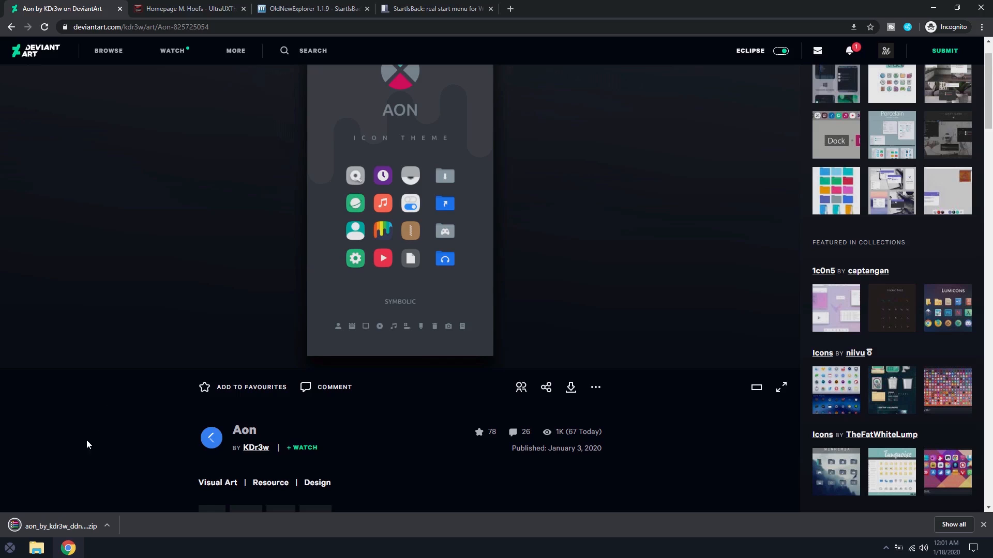
- Extract the Aon folder from the downloaded archive to the desktop and open the extracted folder
click(60, 526)
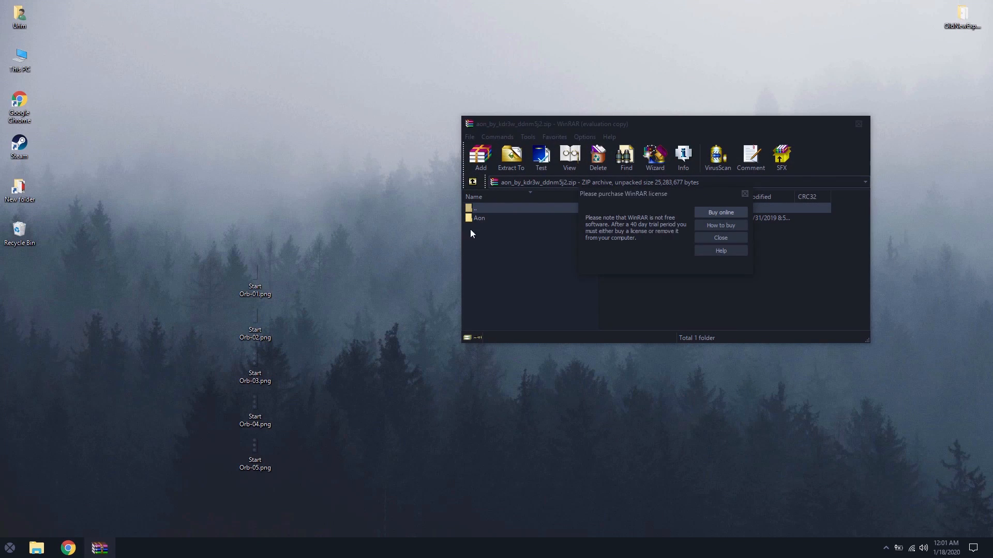
key(Escape)
drag(491, 218, 309, 274)
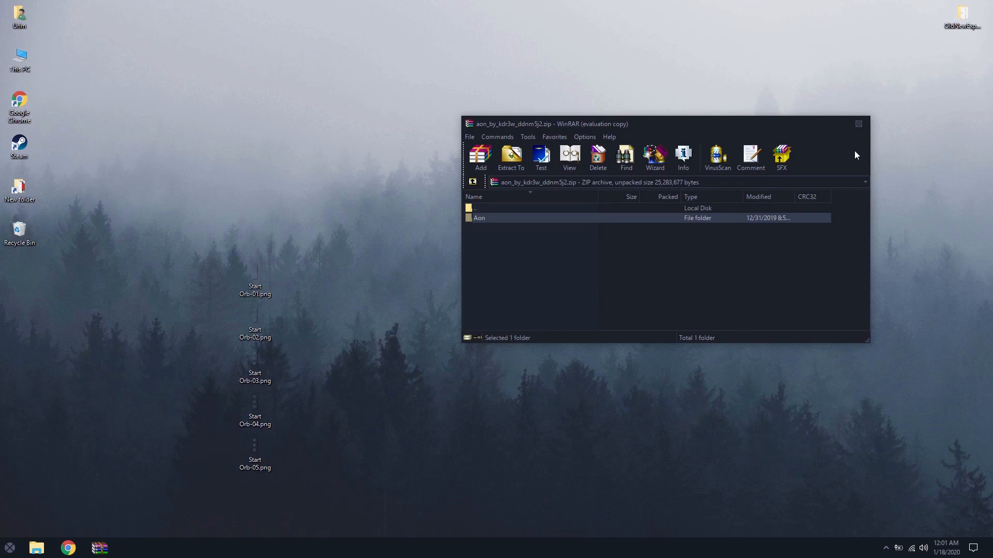
click(857, 123)
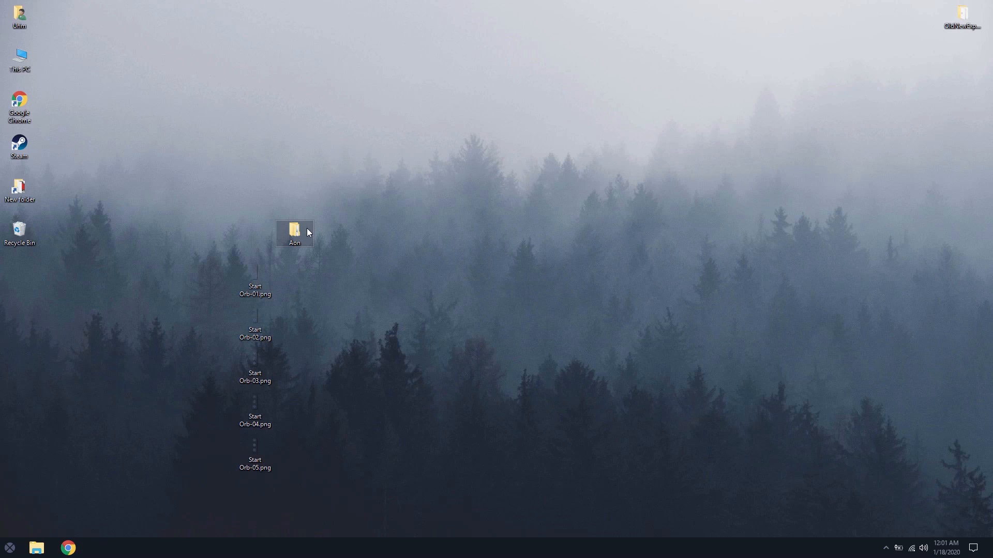
double_click(309, 232)
drag(316, 121, 766, 106)
- Check the installed Windows version with winver
key(super)
text(win)
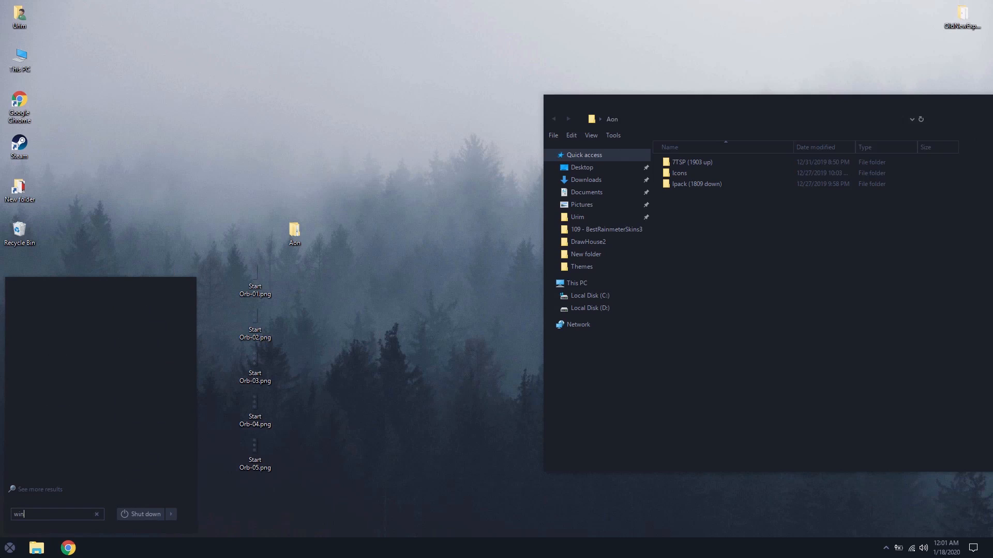
text(ver)
key(Return)
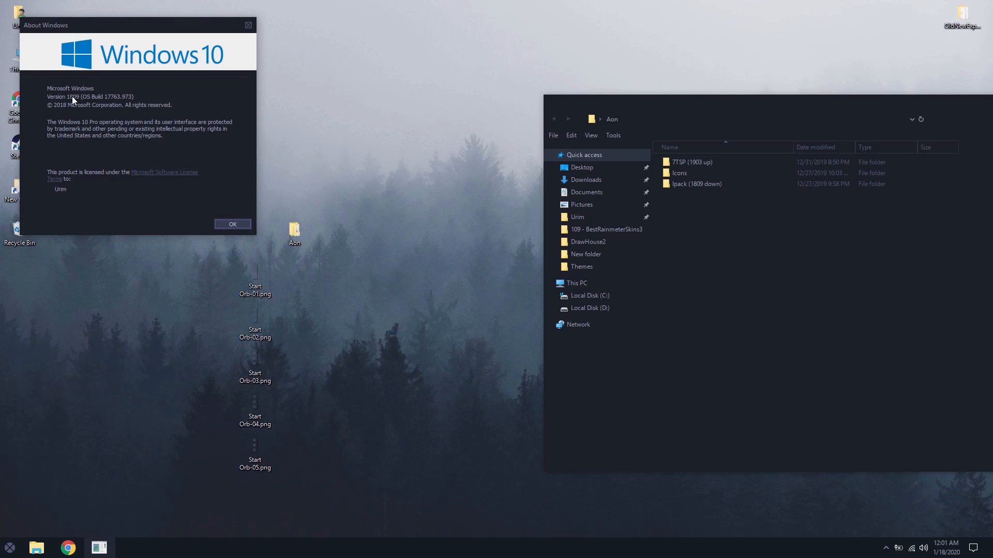
click(249, 24)
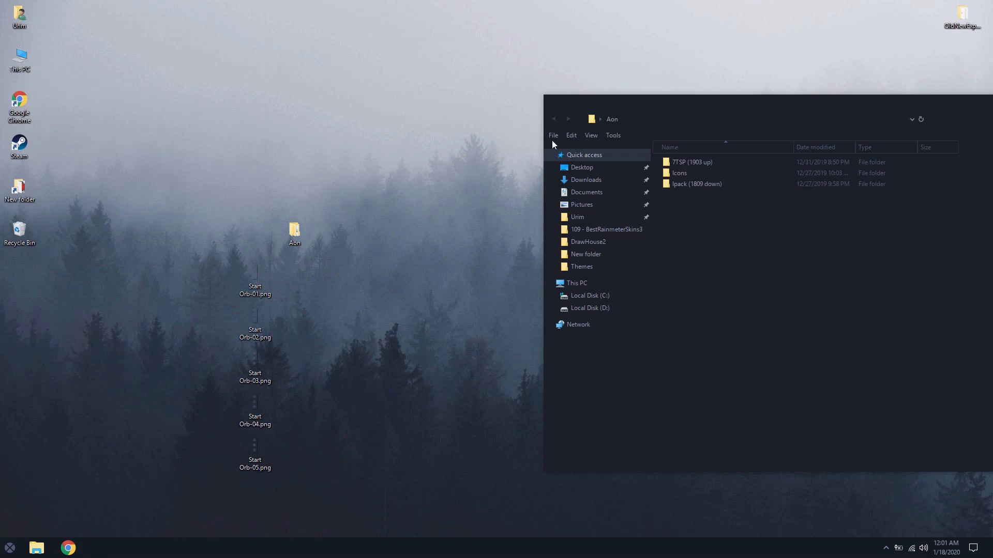
- In the Aon - Gray folder inside Ipack (1809 down), rename the Aon - Gray.ee file to Aon - Gray.exe, accepting the extension change
double_click(699, 181)
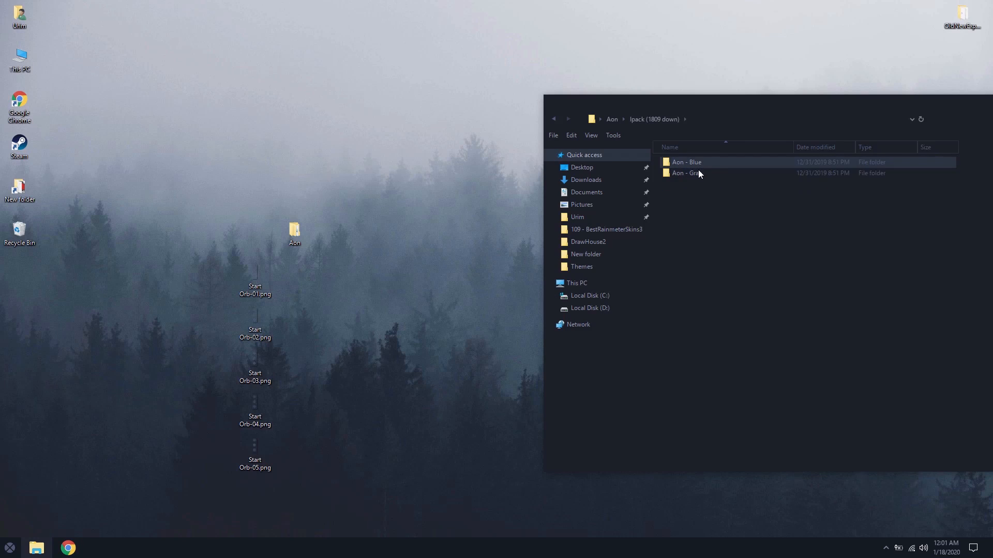
double_click(697, 173)
right_click(704, 163)
click(737, 366)
text(xe)
key(Return)
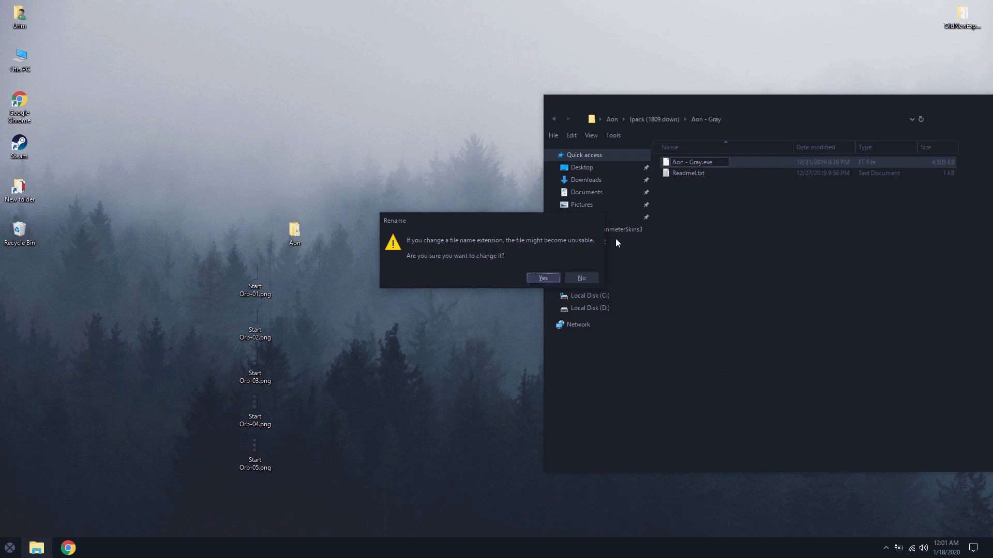
key(Return)
- Run Aon - Gray.exe, accept its license agreement, and install the icon pack with a restore point, finishing the installer
double_click(694, 162)
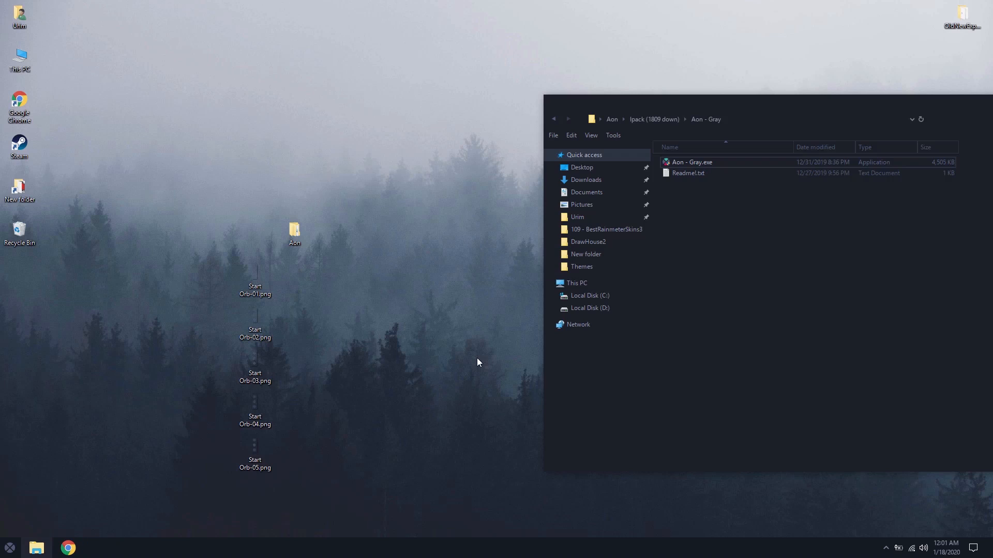
click(432, 365)
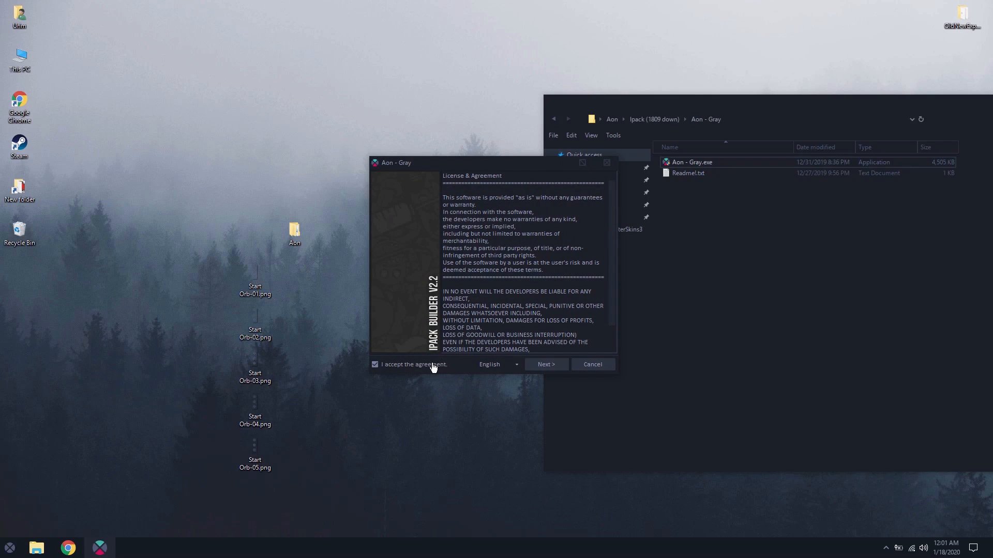
click(545, 366)
click(546, 365)
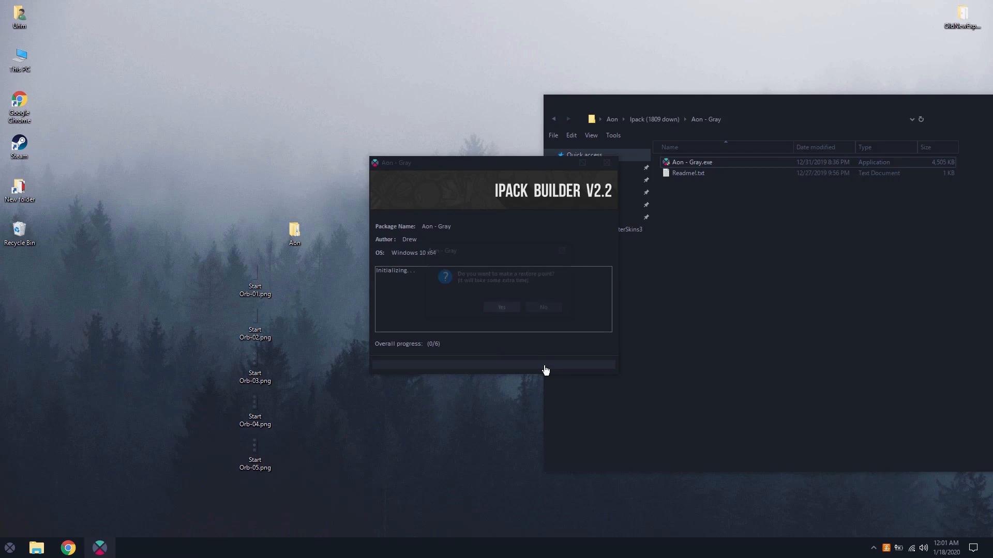
click(509, 309)
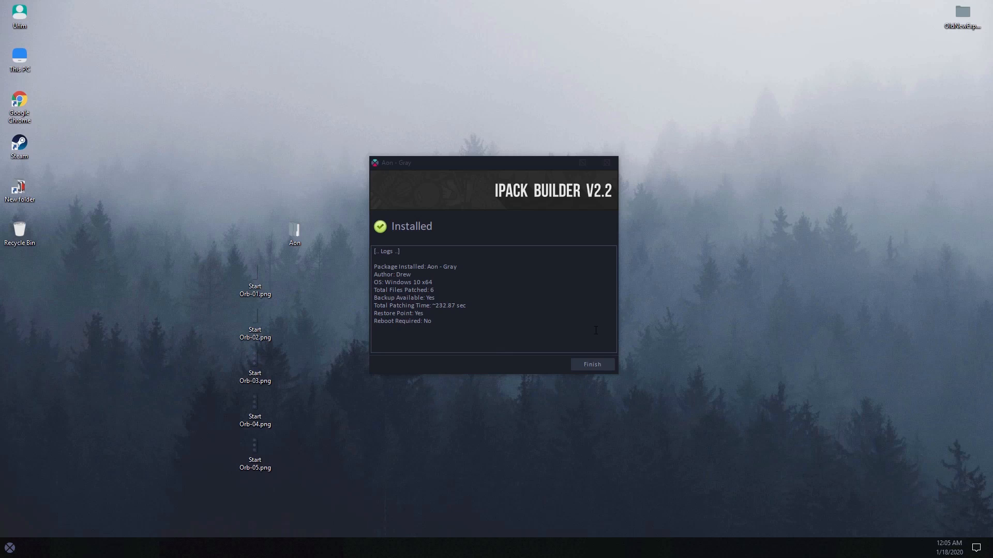
click(595, 365)
- Open This PC to inspect the newly installed icons, and close its window
double_click(16, 58)
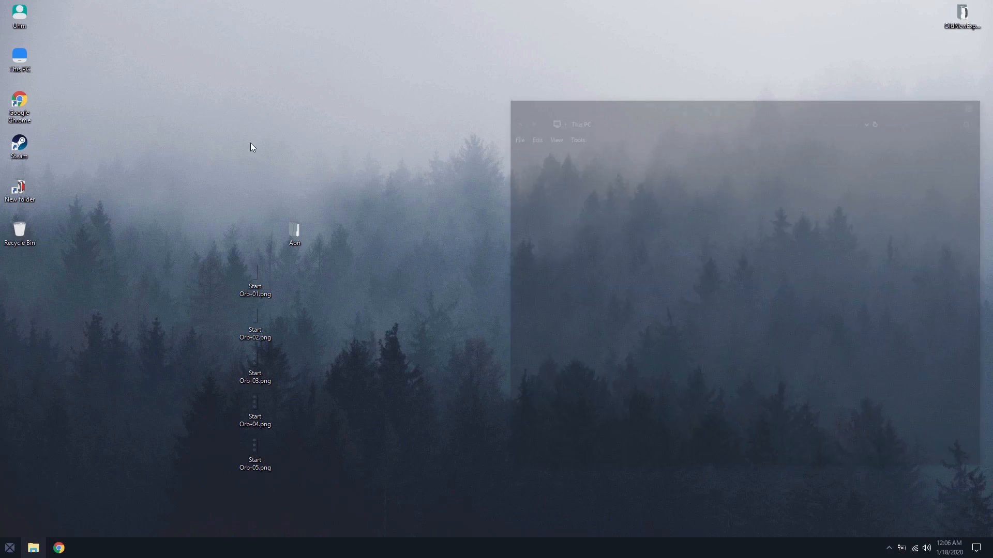
click(469, 334)
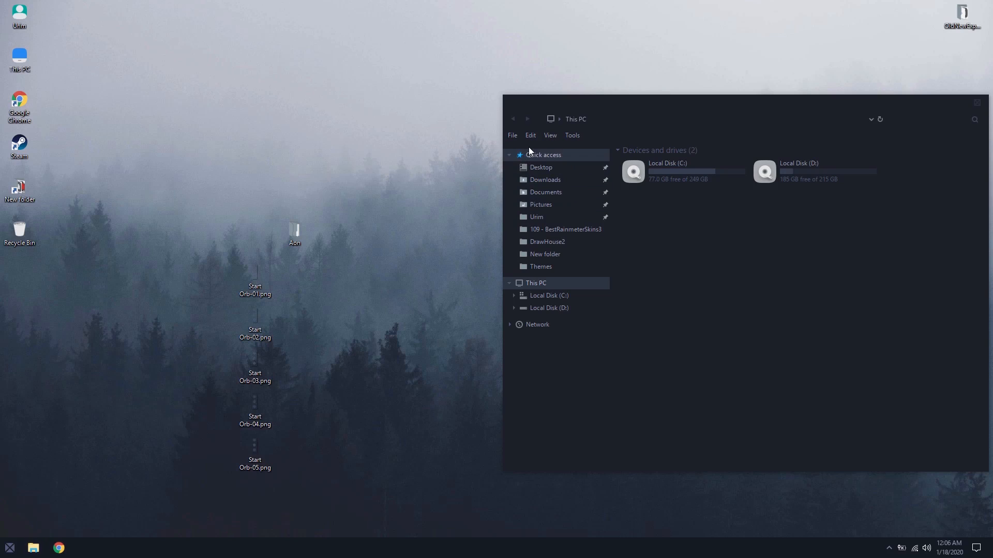
click(977, 103)
- Open the readme in the Aon - Gray folder under Ipack (1809 down) and copy its Quick Access link
double_click(295, 231)
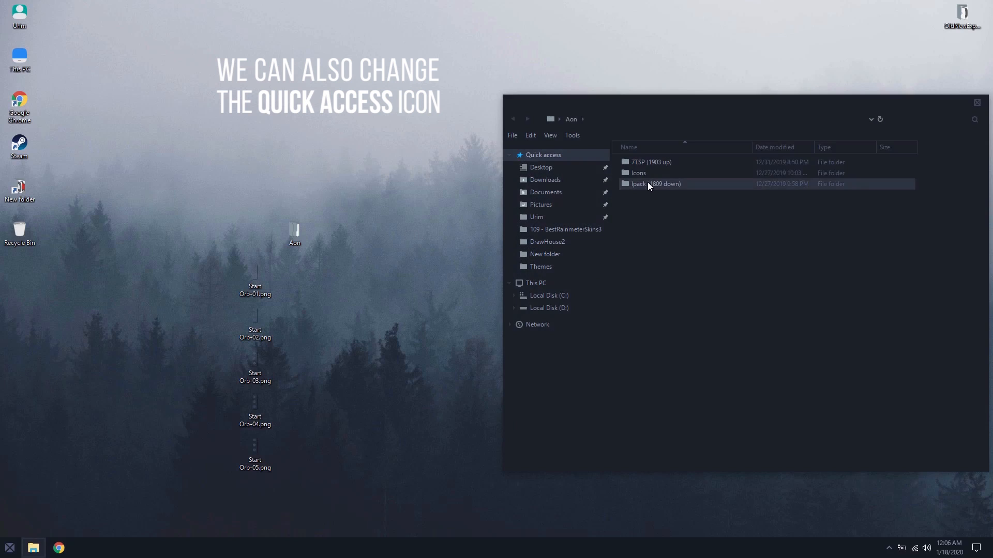
double_click(650, 185)
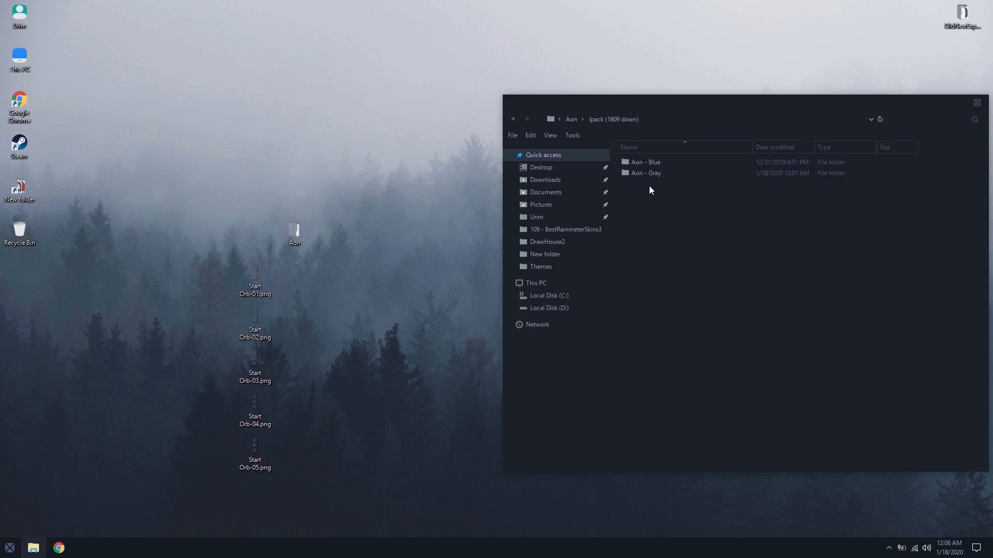
double_click(643, 164)
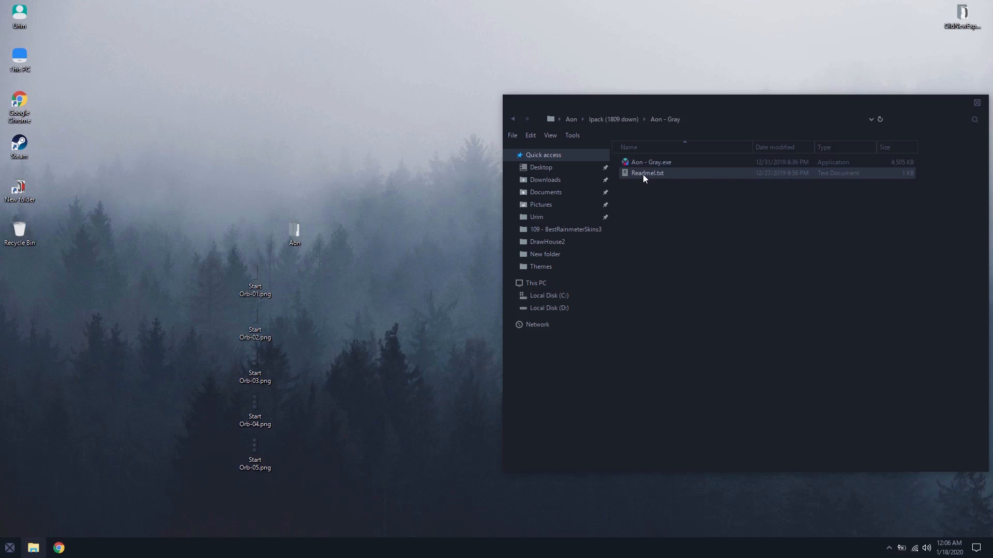
double_click(644, 174)
drag(251, 62, 160, 62)
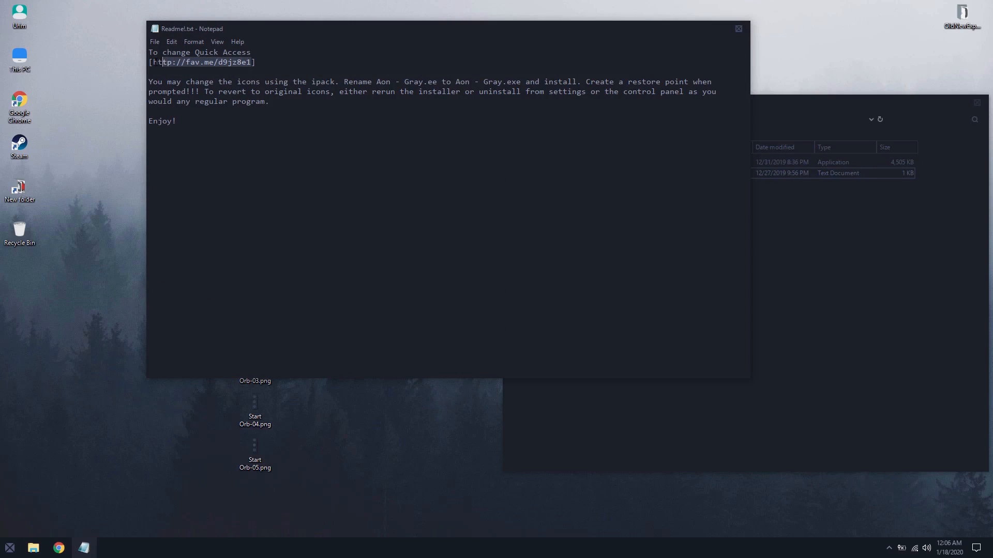
click(171, 93)
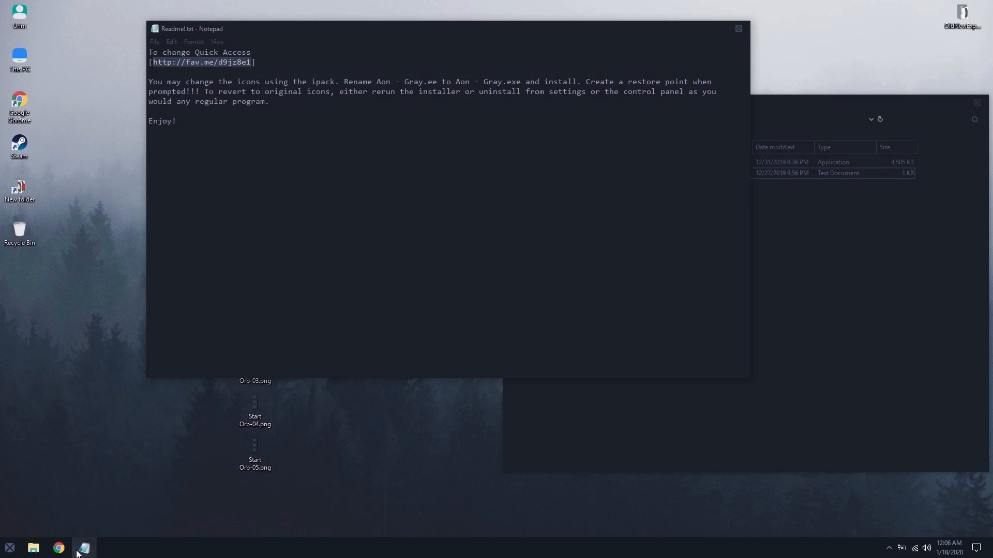
- Switch to Chrome, open the copied link in a new tab, and download How To Change Icons in Navigation Pane W10
click(59, 548)
click(510, 9)
key(ctrl+v)
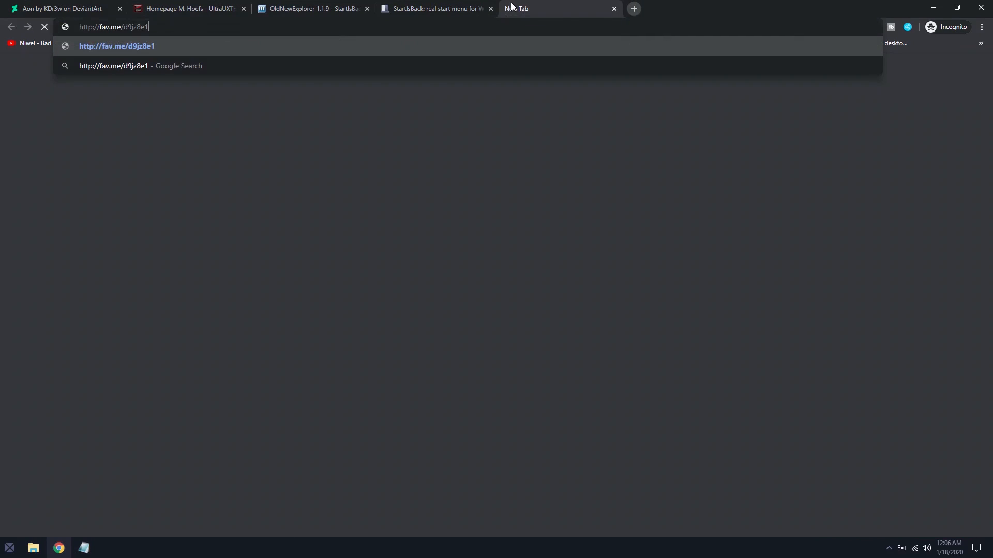
key(Return)
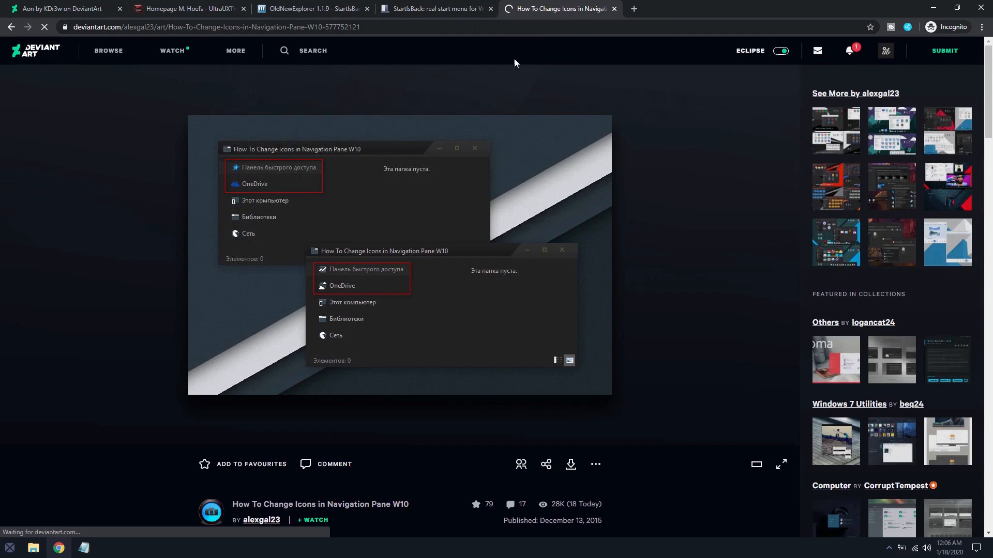
scroll(495, 151, down, 3)
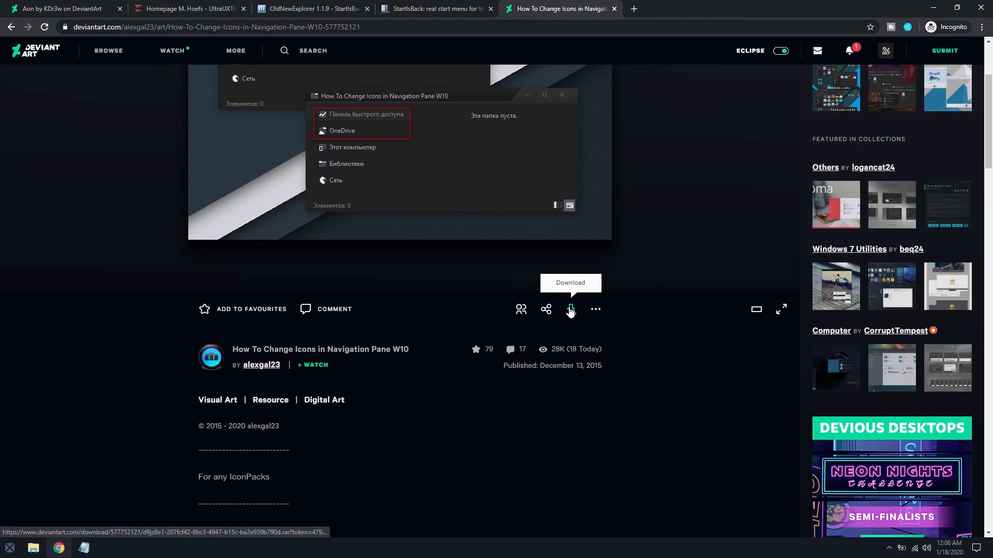
click(571, 311)
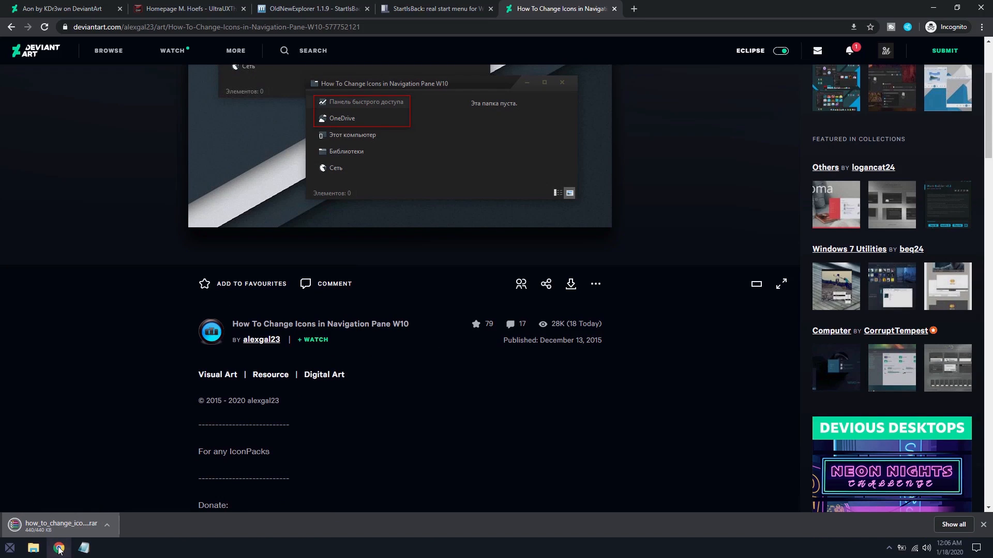
- Extract the How To Change Icons in Navigation Pane W10 folder from the downloaded archive to the desktop and close the archive
mouse_move(59, 549)
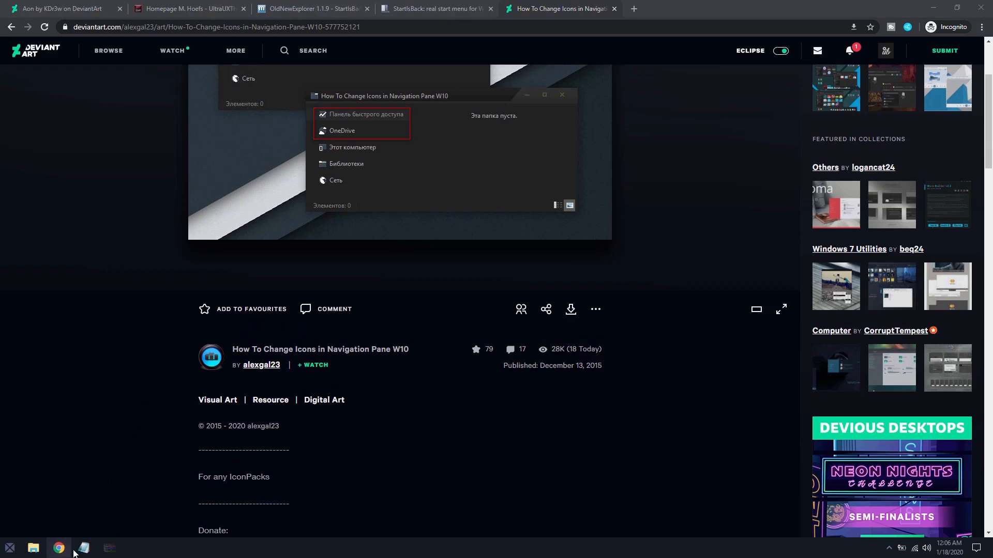
click(933, 8)
click(668, 117)
drag(665, 125, 689, 122)
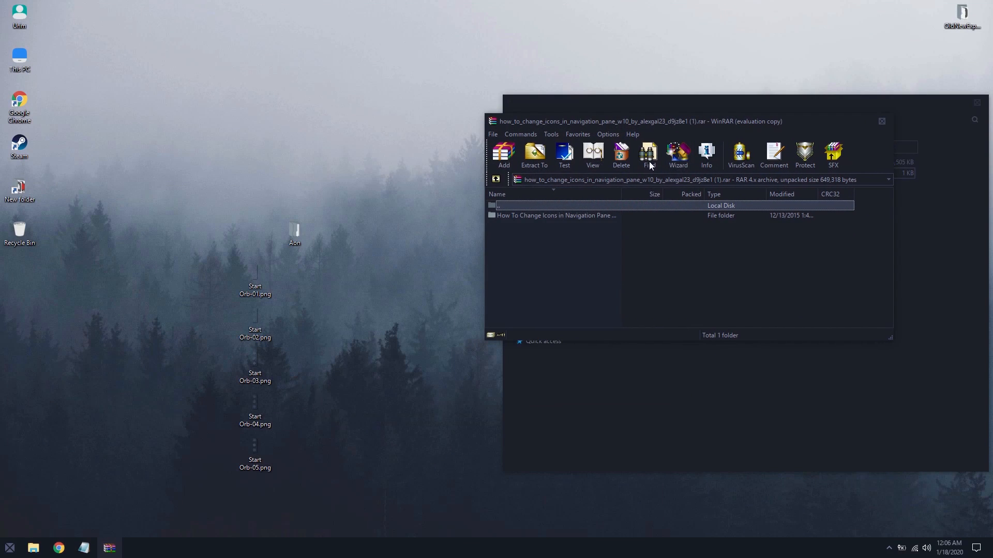
drag(565, 218, 602, 268)
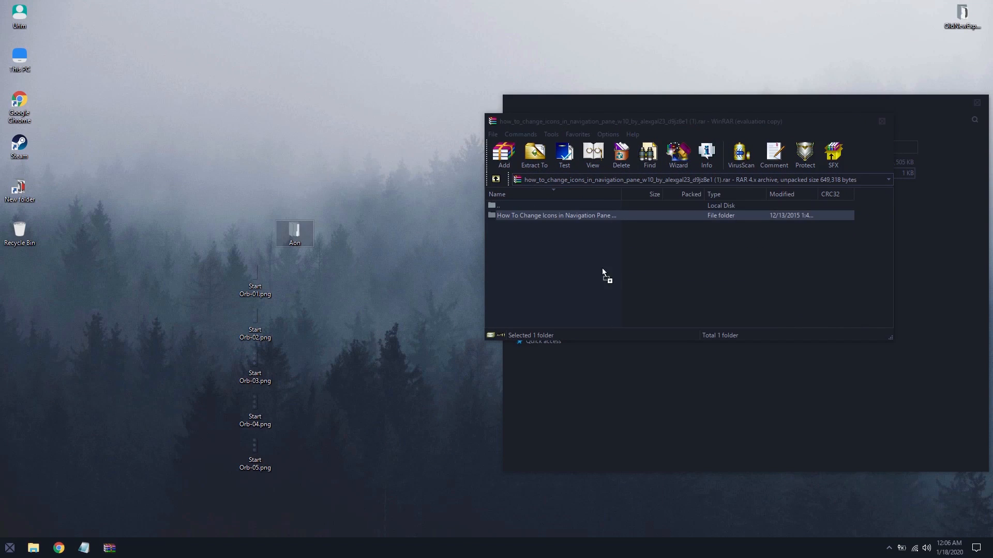
click(882, 122)
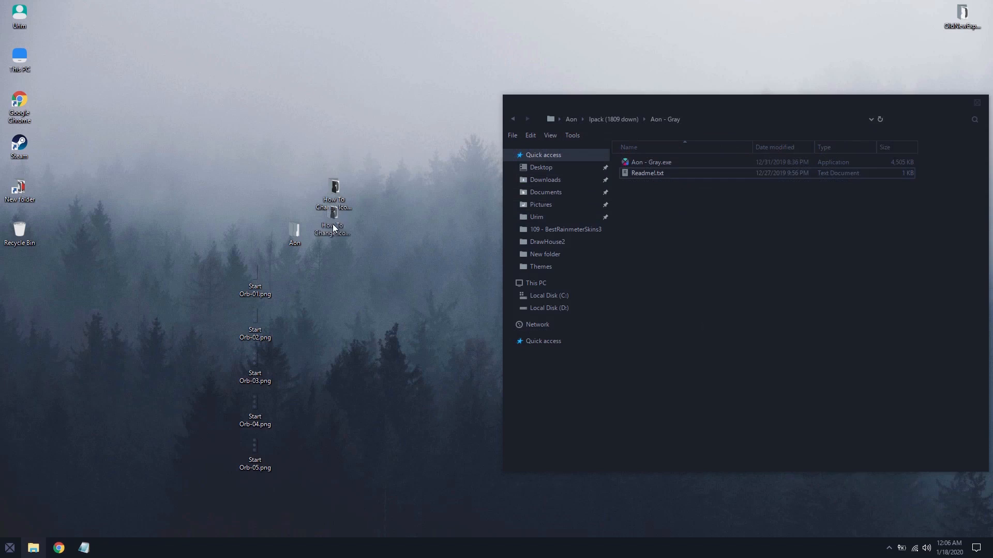
- Merge Quick Access-New.reg from the extracted folder into the registry, confirming the prompts
double_click(333, 235)
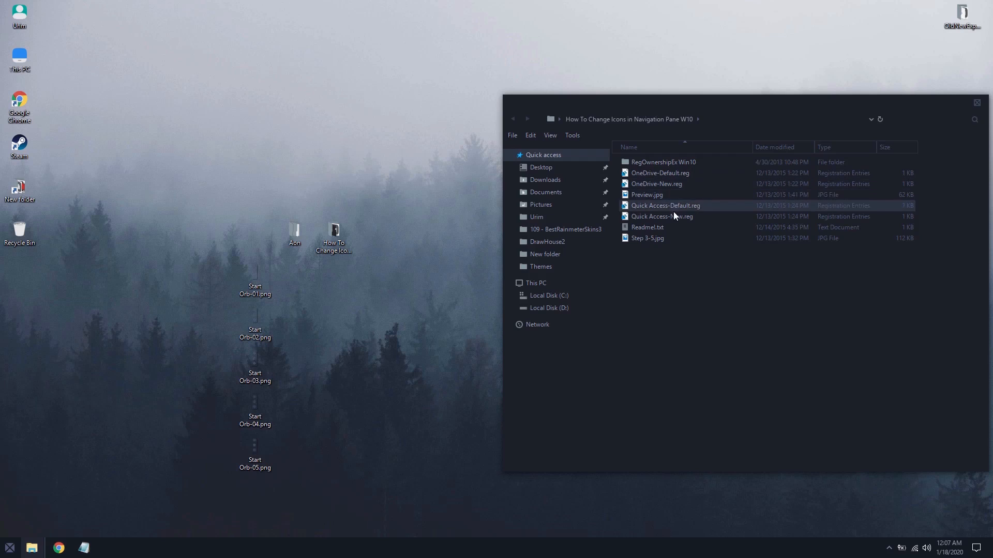
double_click(660, 215)
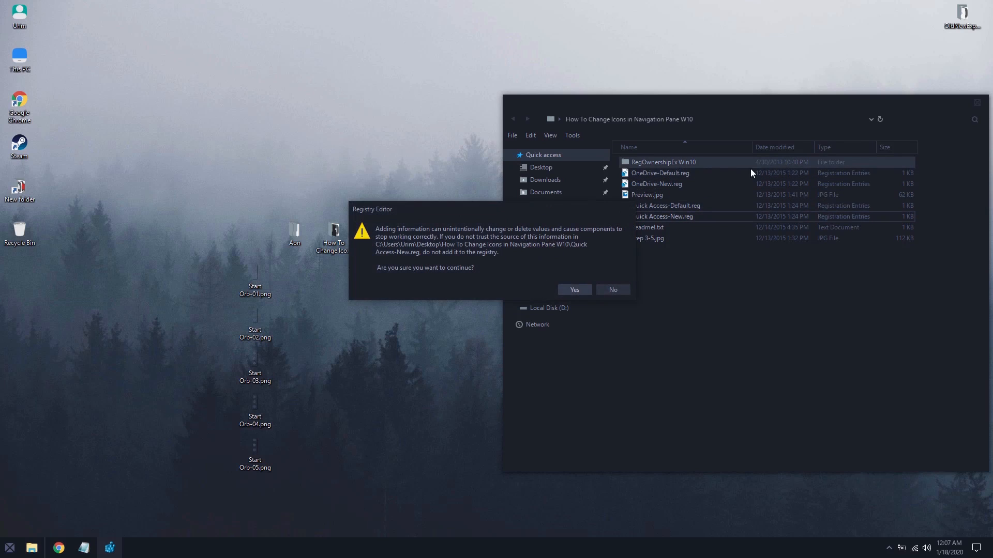
click(572, 287)
key(Return)
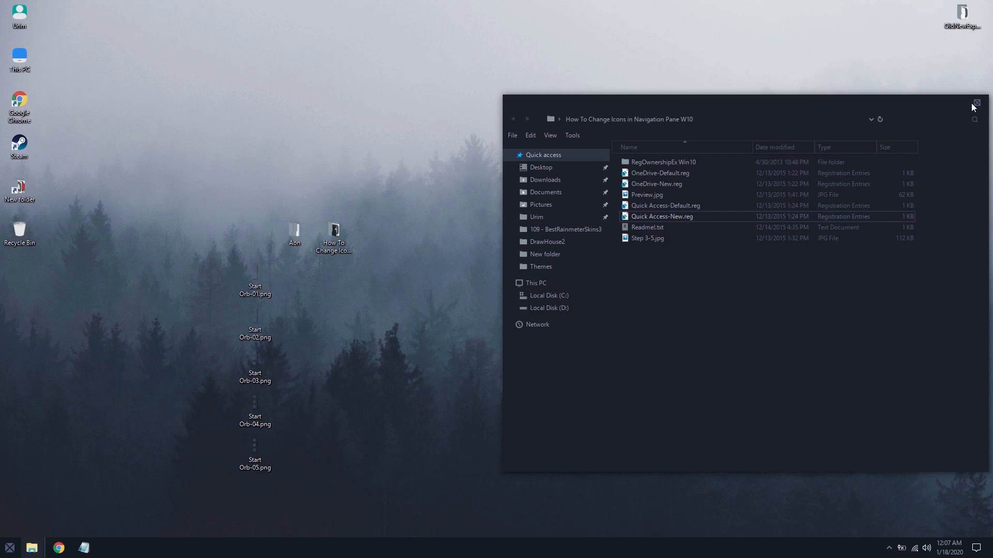
- Close the open folder windows, reopen This PC to check the Quick access icon, and close it
click(977, 102)
click(976, 103)
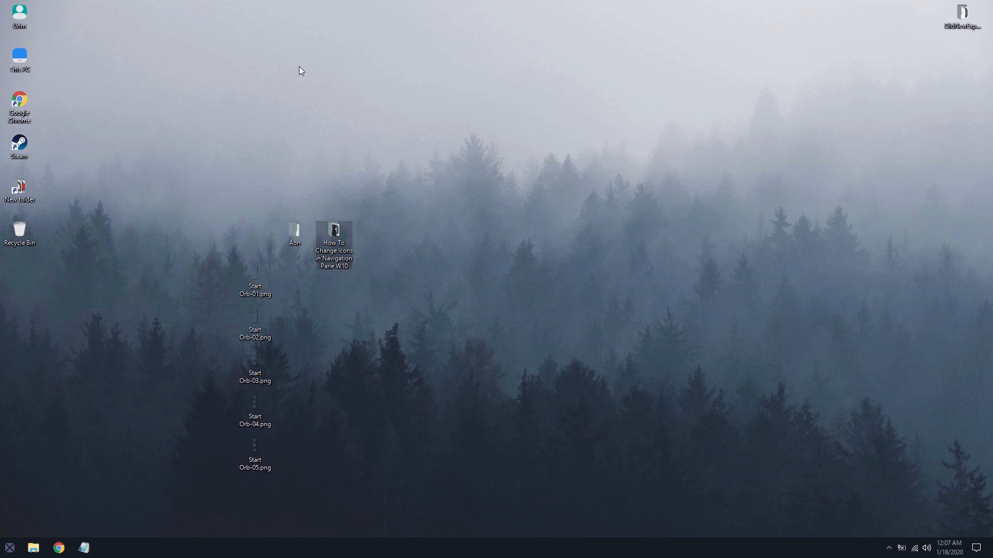
double_click(20, 59)
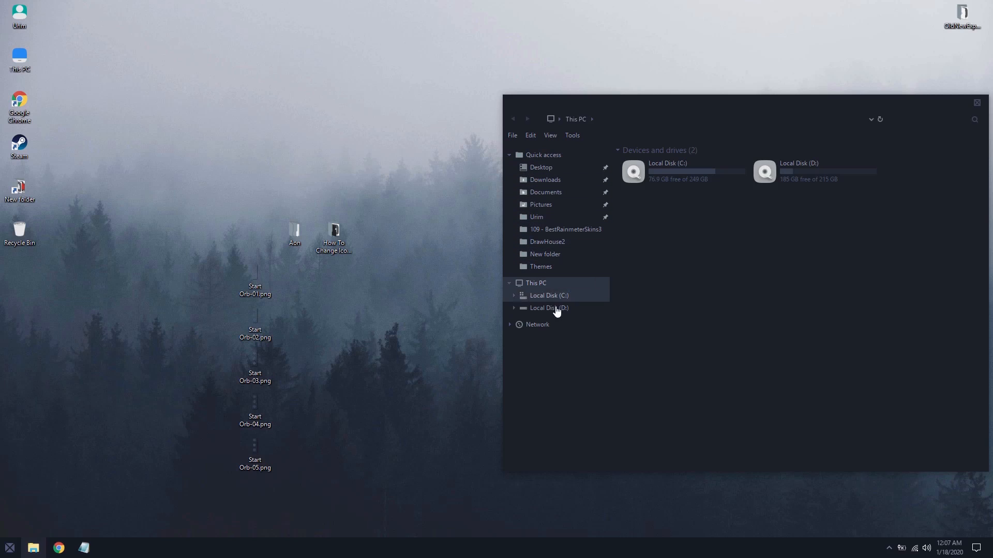
click(976, 105)
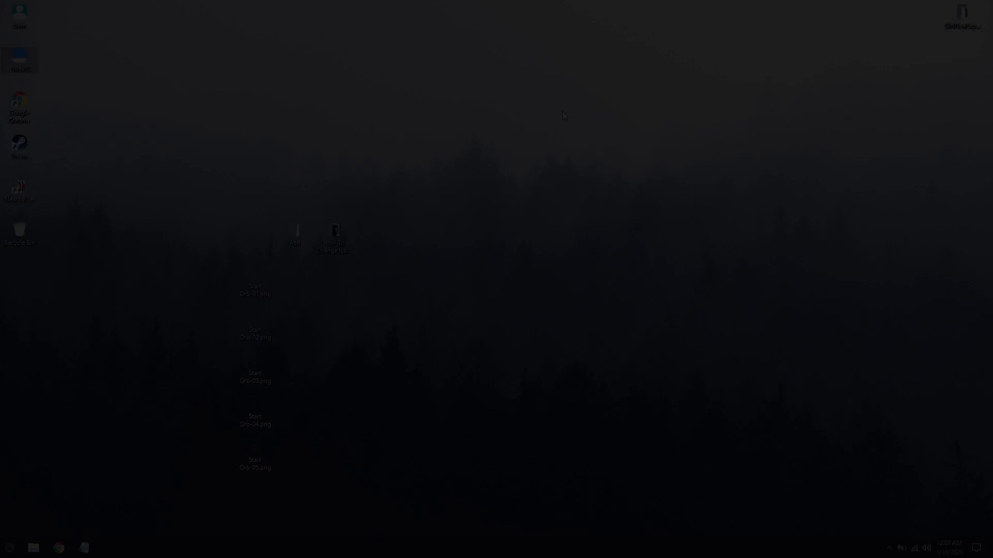